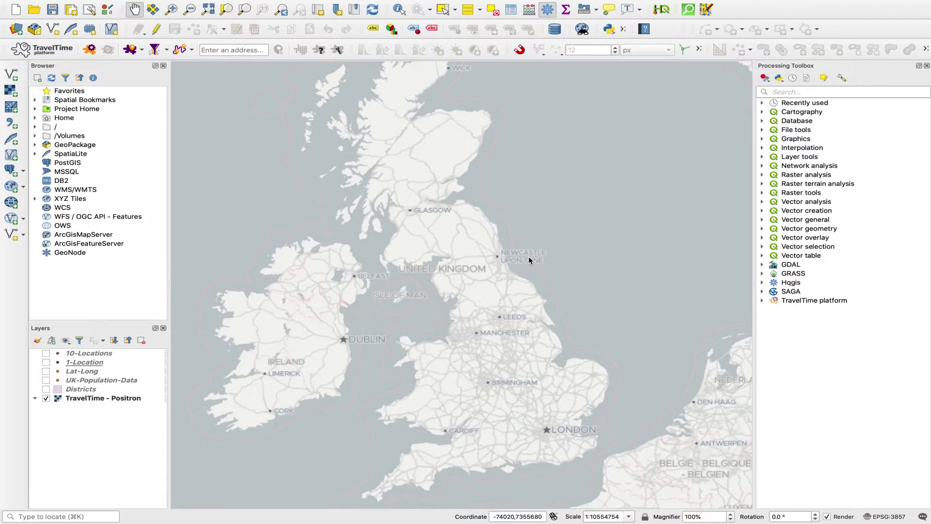
# Expand TravelTime platform > Utilities in the Processing Toolbox to show Geocoding and Reverse Geocoding.
pyautogui.click(761, 301)
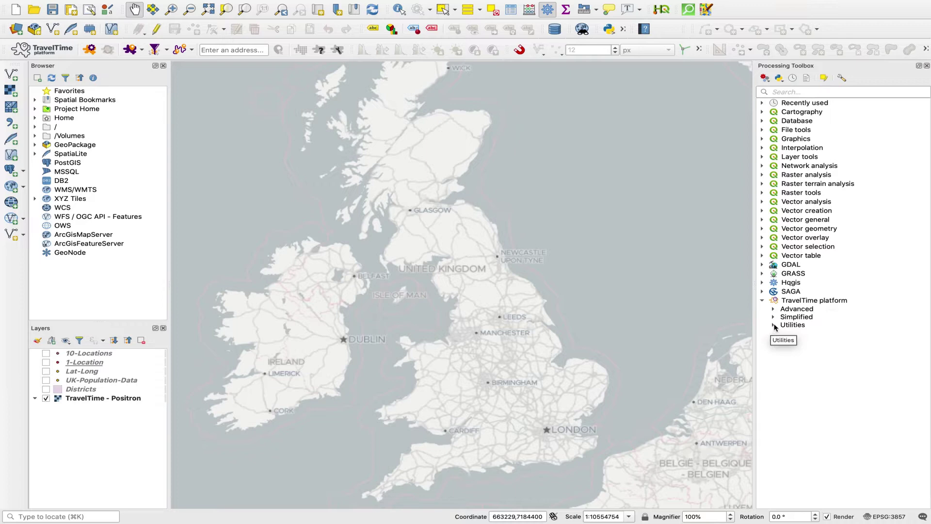
pyautogui.click(774, 325)
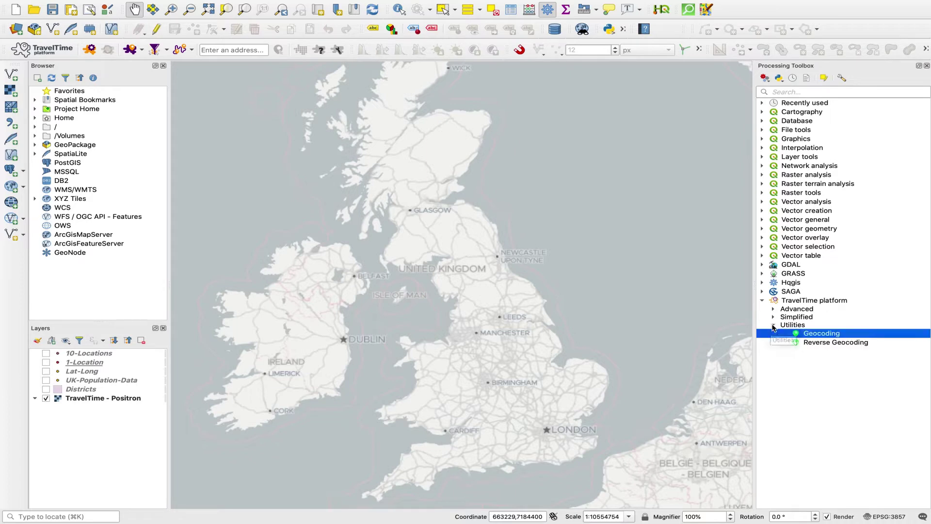
# Open the Geocoding tool with 500-Random-Postcodes.csv as the input data.
pyautogui.doubleClick(825, 334)
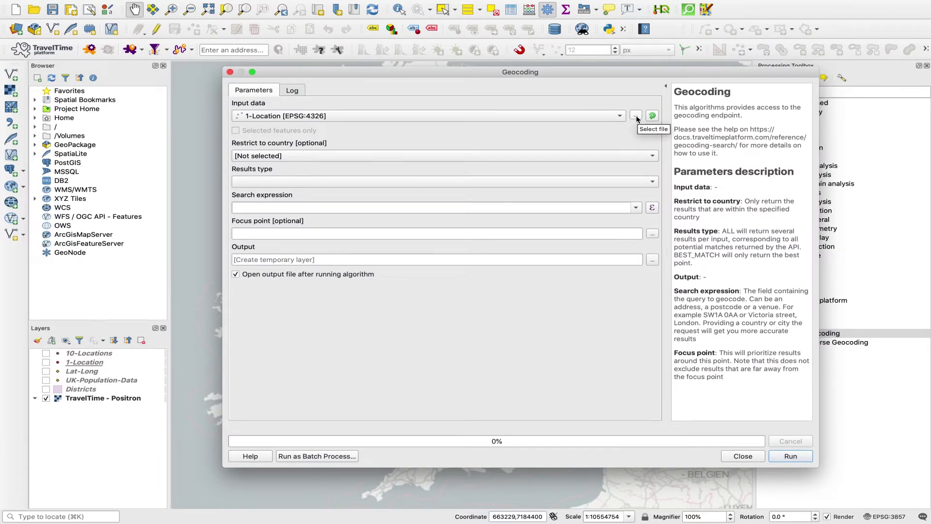
pyautogui.click(637, 117)
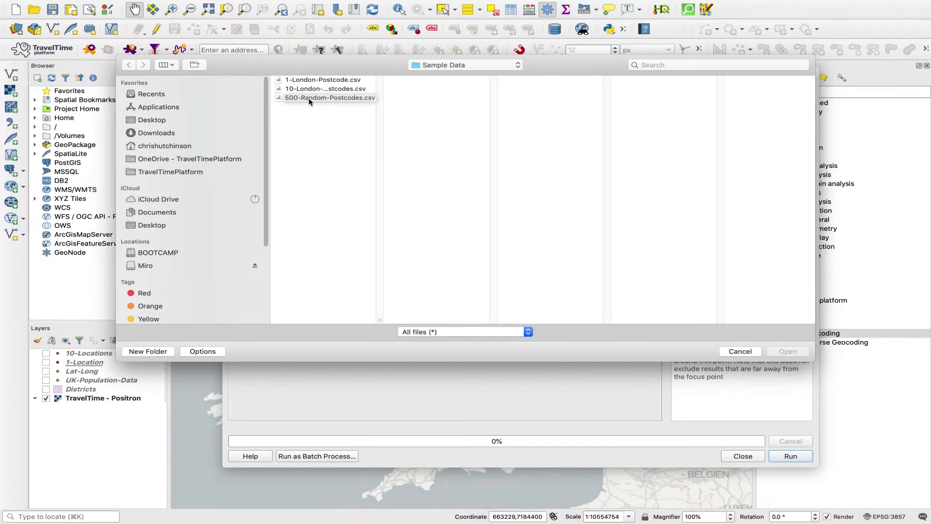
pyautogui.click(311, 99)
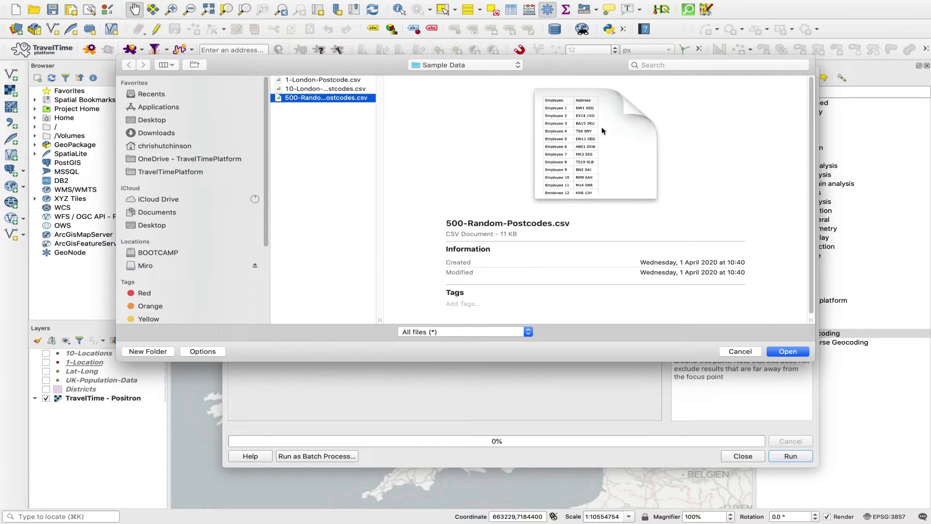
pyautogui.click(794, 354)
# Restrict geocoding results to the United Kingdom of Great Britain and Northern Ireland.
pyautogui.click(643, 156)
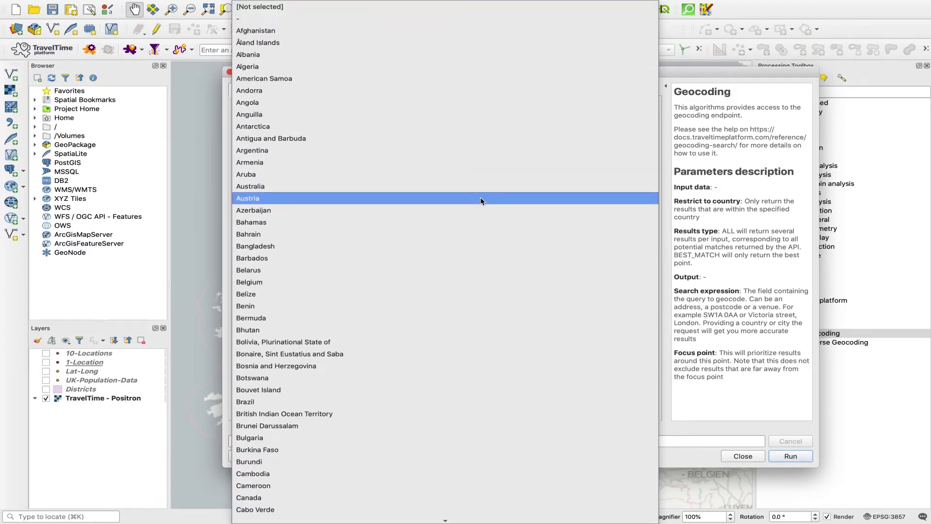
pyautogui.write('chr')
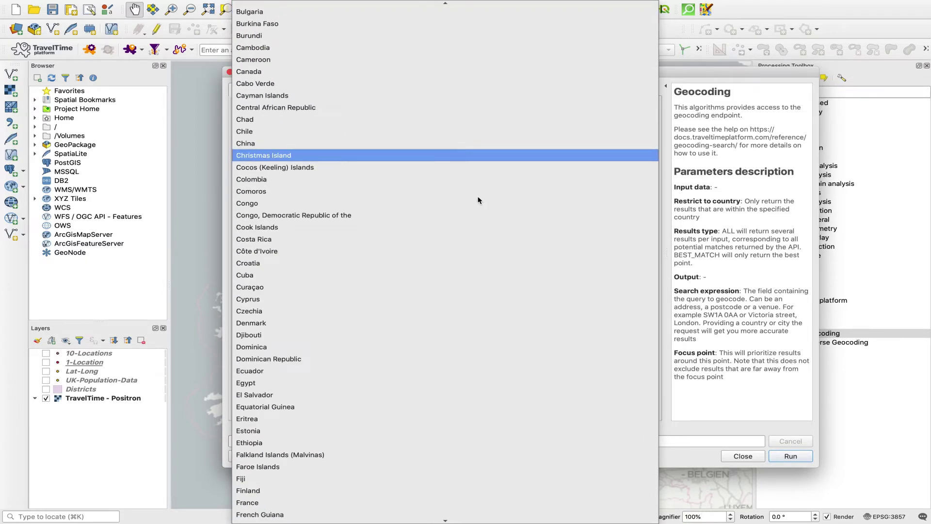
pyautogui.scroll(-5, 451, 196)
pyautogui.scroll(-7, 430, 193)
pyautogui.scroll(-9, 428, 195)
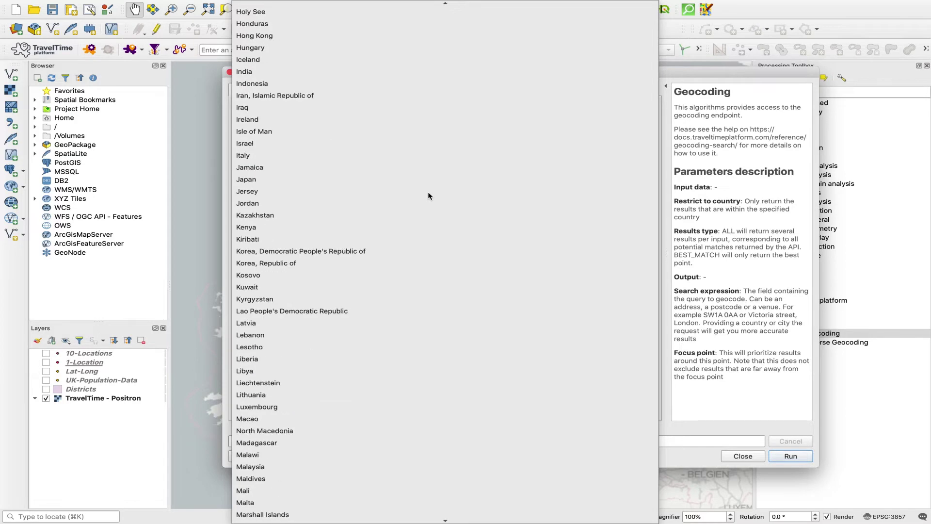
pyautogui.write('mong')
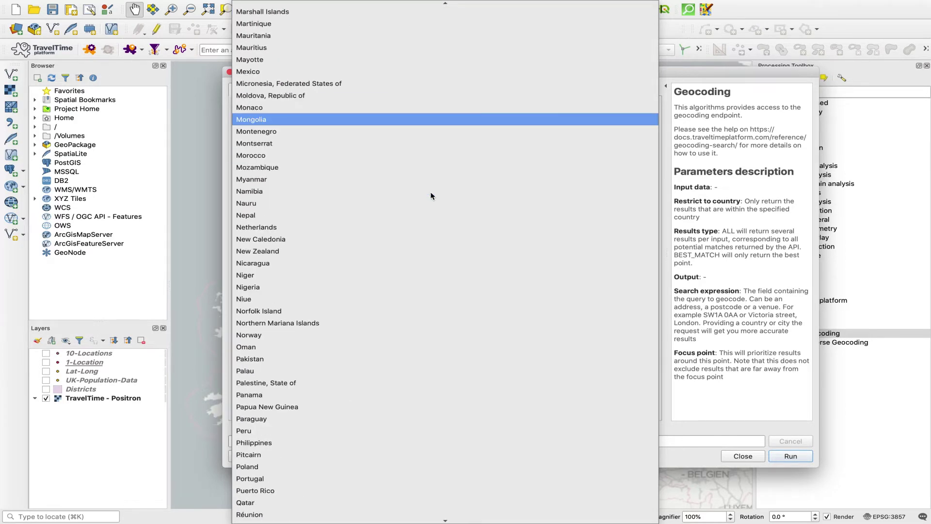
pyautogui.scroll(-8, 431, 196)
pyautogui.scroll(-2, 430, 195)
pyautogui.scroll(-2, 431, 195)
pyautogui.scroll(-9, 430, 196)
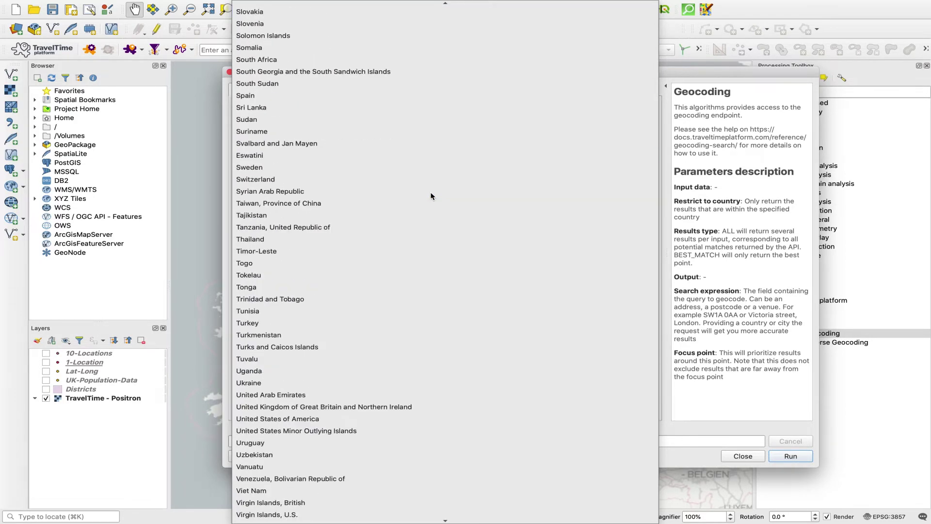
pyautogui.click(330, 407)
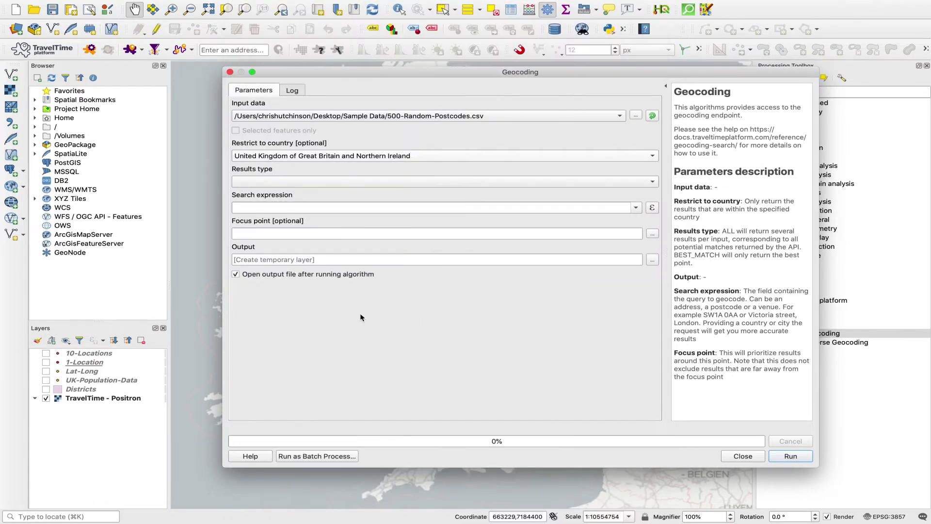
# Set Results type to BEST_MATCH and the Search expression to the Address field.
pyautogui.click(469, 182)
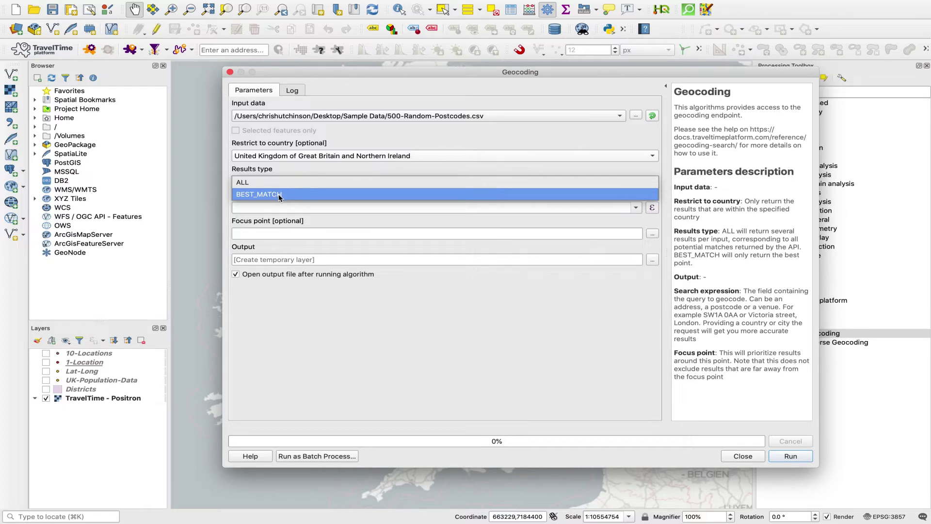
pyautogui.click(275, 194)
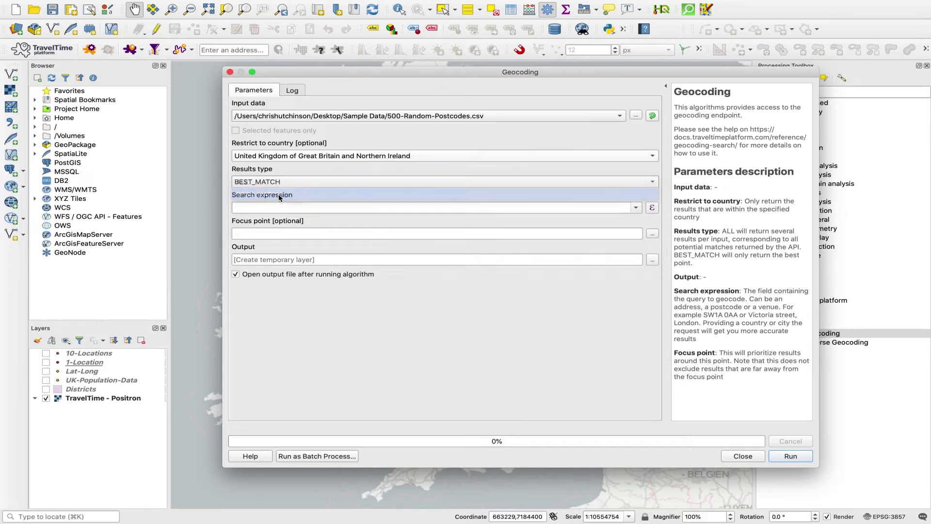
pyautogui.click(636, 209)
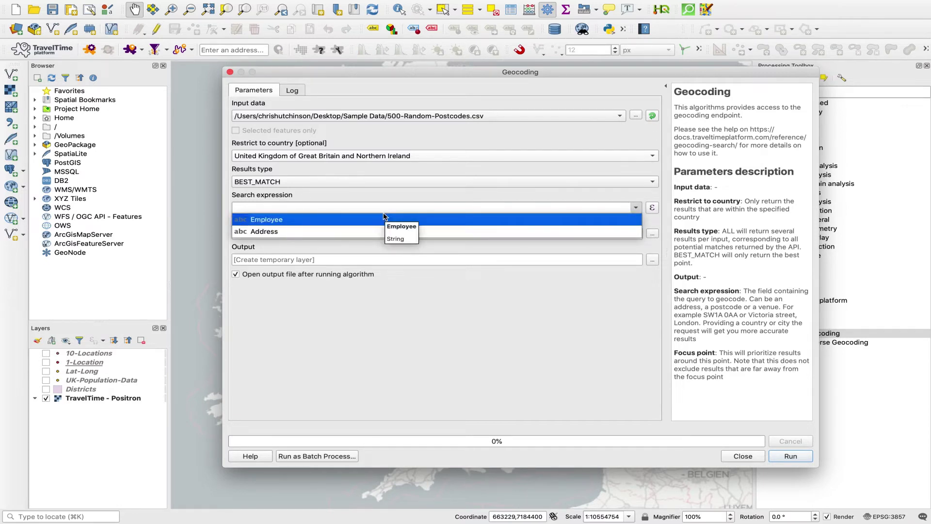
pyautogui.click(269, 232)
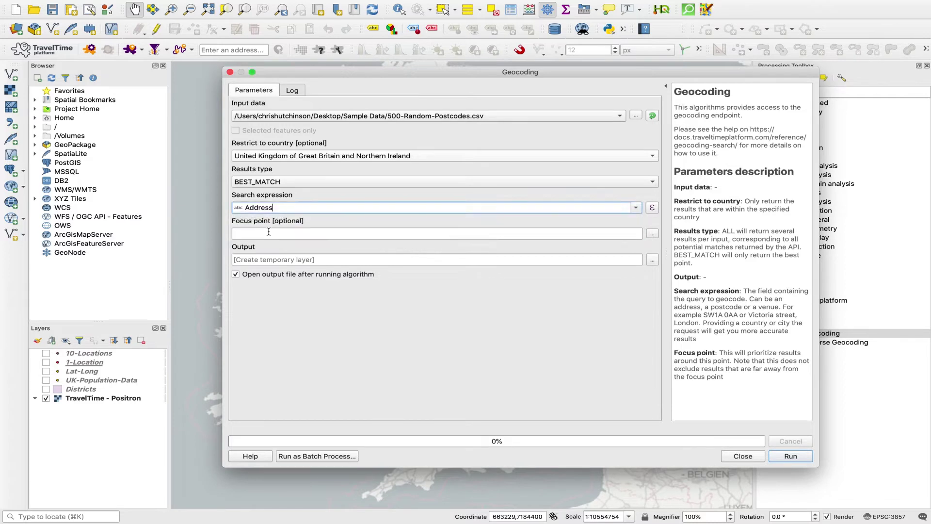
pyautogui.click(322, 234)
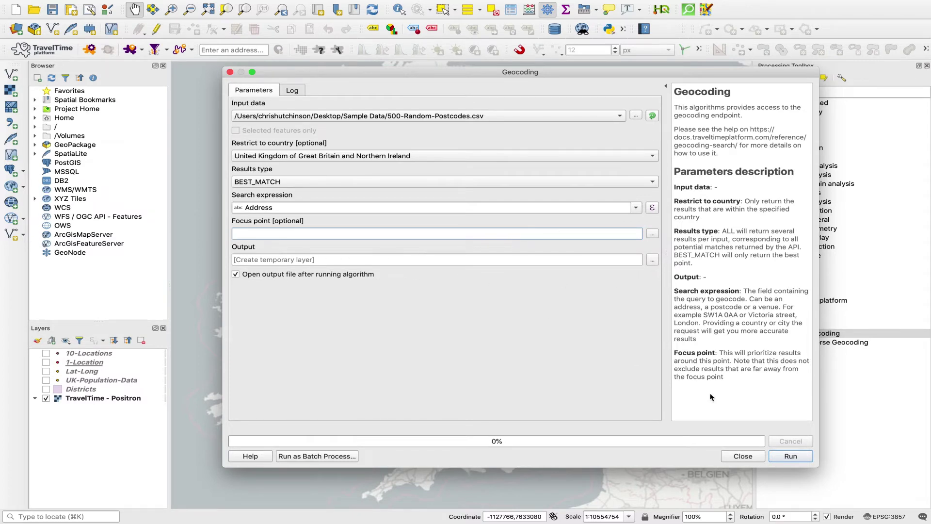
# Run the geocoding to produce the Output postcode point layer, then hide it on the map.
pyautogui.click(791, 457)
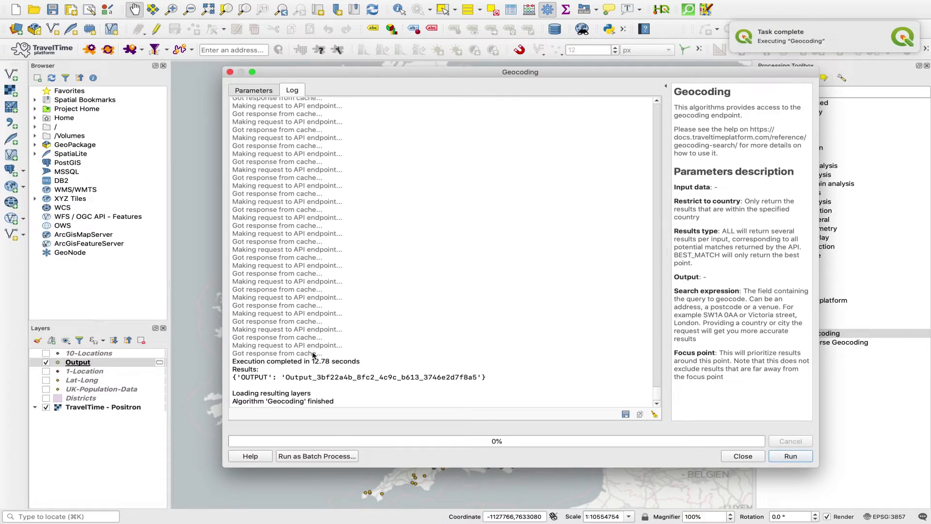
pyautogui.click(230, 74)
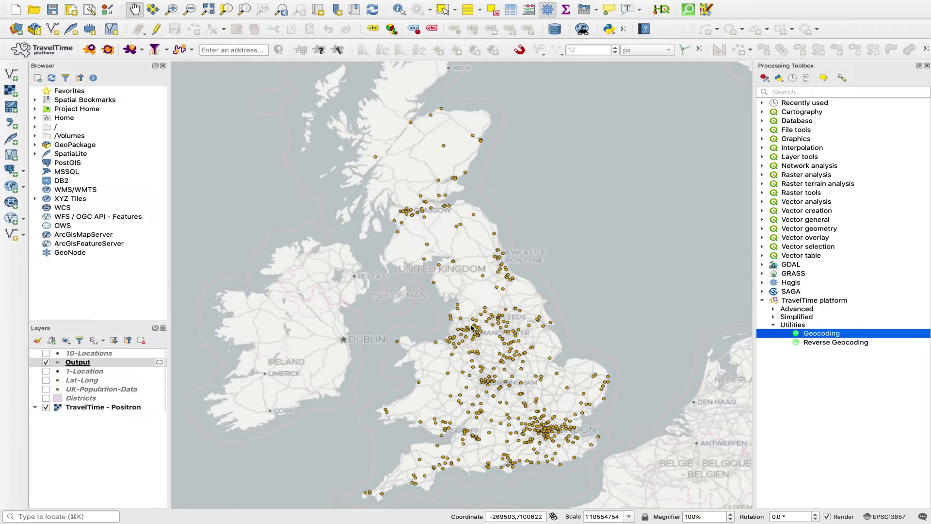
pyautogui.click(80, 363)
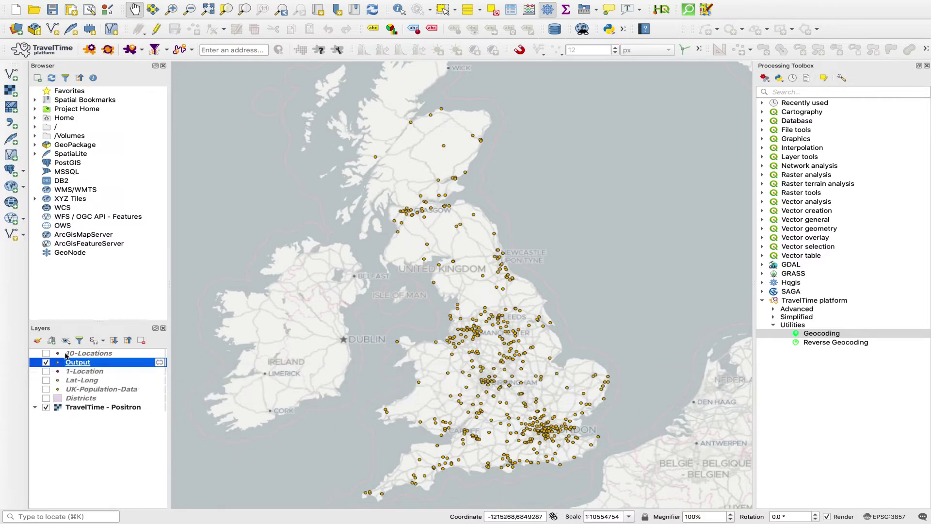
pyautogui.click(46, 363)
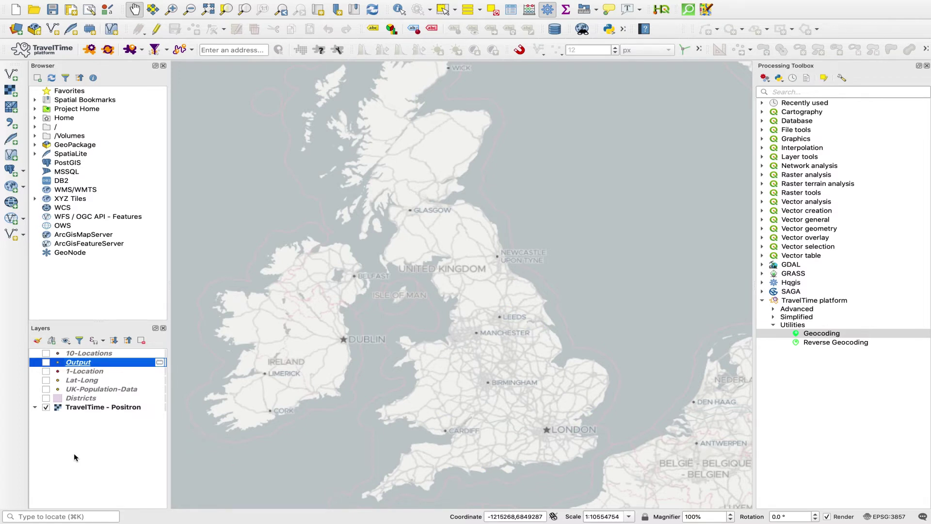
# Switch on the Lat-Long layer and inspect its single Location3 record in the attribute table.
pyautogui.click(46, 380)
pyautogui.rightClick(73, 381)
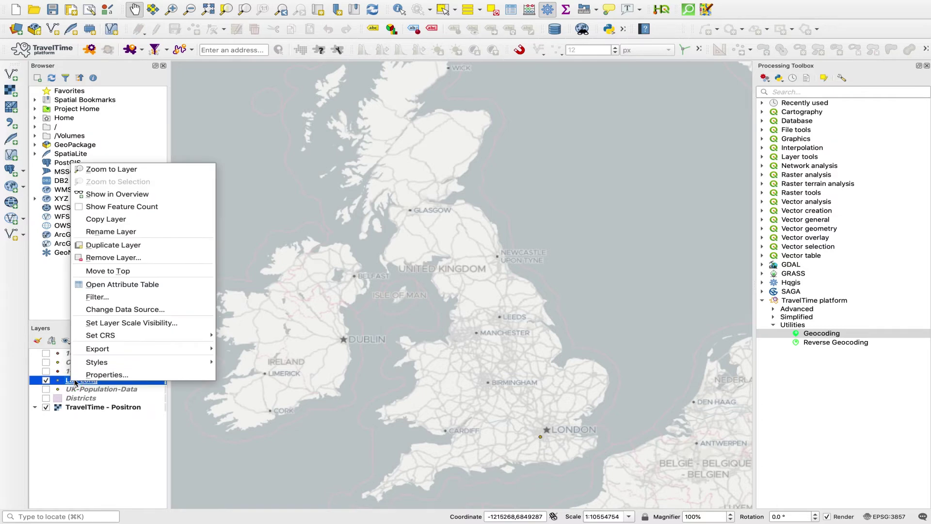
pyautogui.click(123, 281)
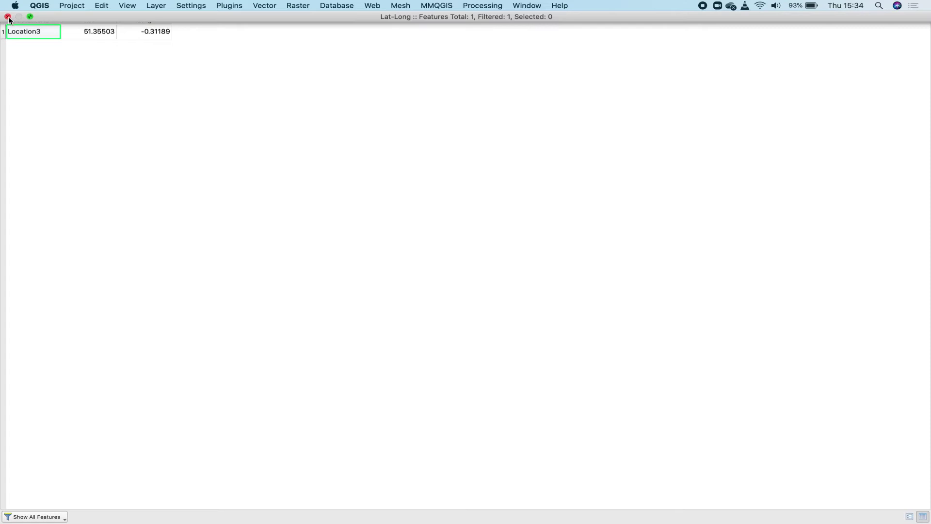
pyautogui.click(7, 17)
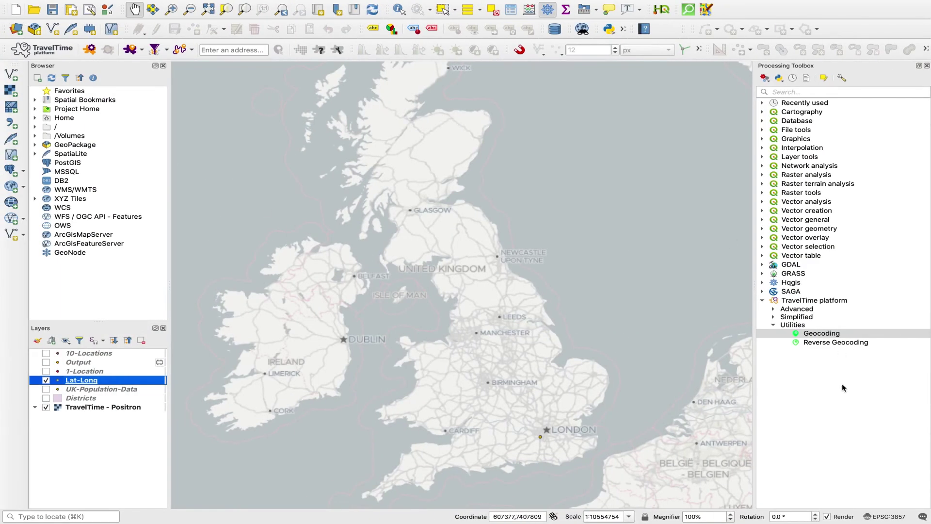
pyautogui.click(834, 333)
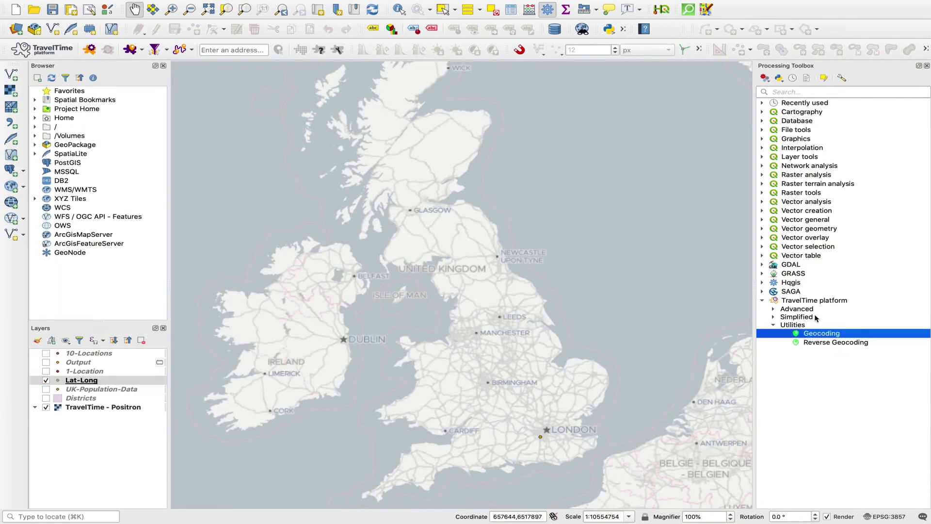
# Open Reverse Geocoding with Lat-Long as input, restricted to the United Kingdom.
pyautogui.doubleClick(827, 343)
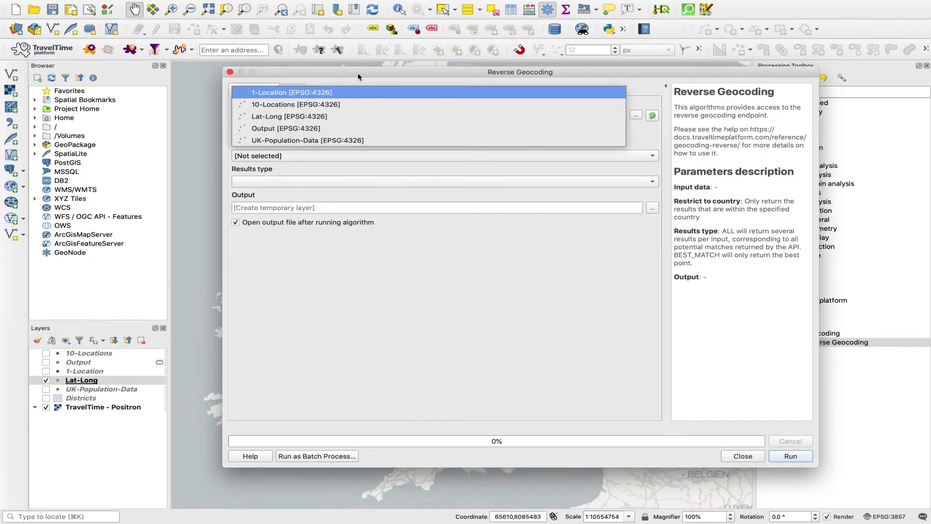
pyautogui.click(338, 117)
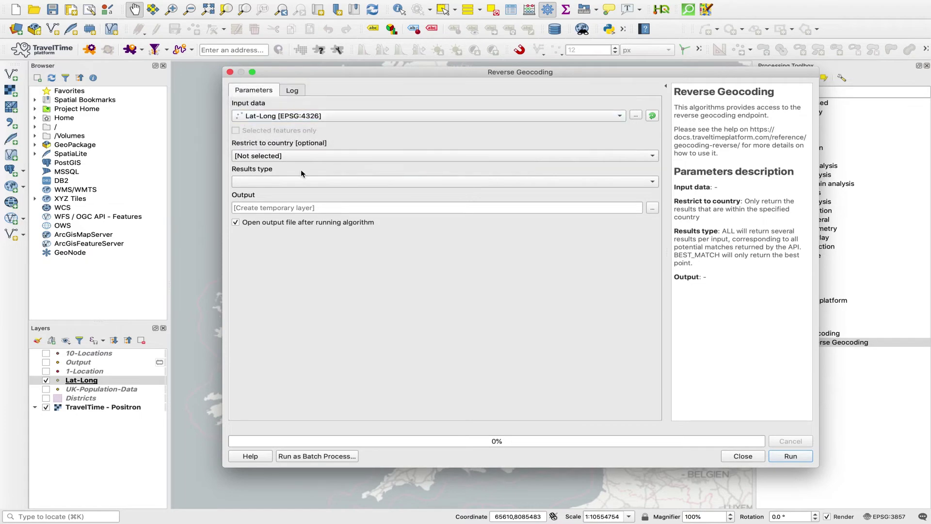
pyautogui.click(310, 155)
pyautogui.scroll(-3, 402, 296)
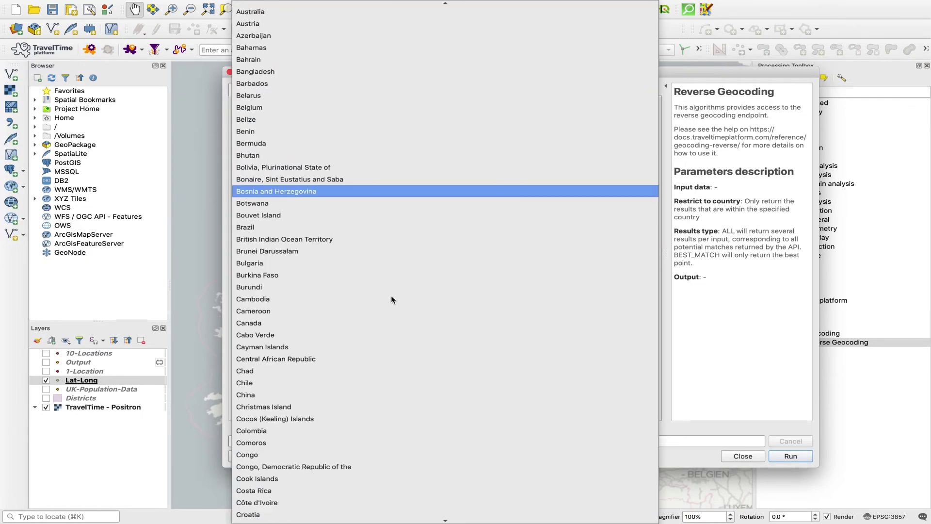
pyautogui.scroll(-8, 390, 297)
pyautogui.scroll(-6, 388, 300)
pyautogui.scroll(-13, 385, 302)
pyautogui.scroll(-7, 384, 302)
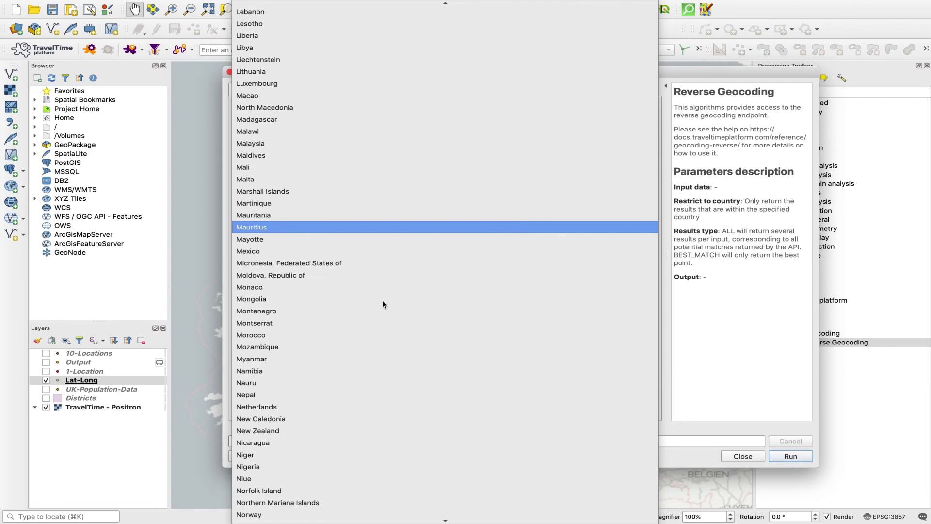
pyautogui.scroll(-6, 383, 303)
pyautogui.scroll(-10, 382, 303)
pyautogui.scroll(-4, 380, 302)
pyautogui.scroll(-6, 380, 300)
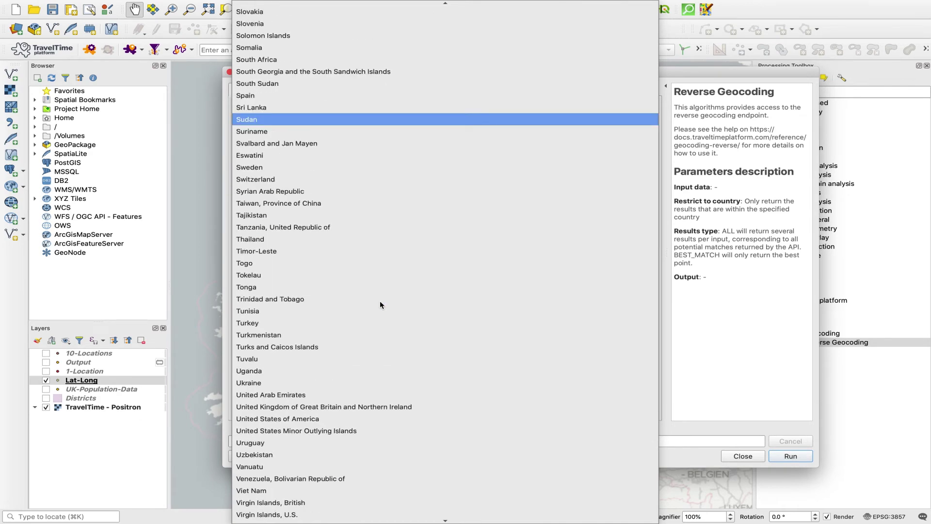
pyautogui.scroll(-2, 380, 301)
pyautogui.click(321, 347)
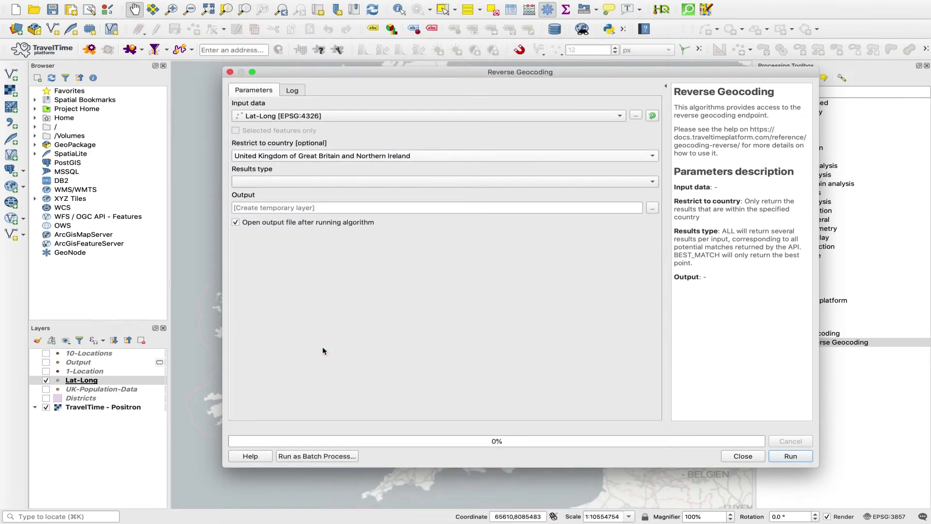
# Set Results type to ALL and run the reverse geocoding.
pyautogui.click(561, 182)
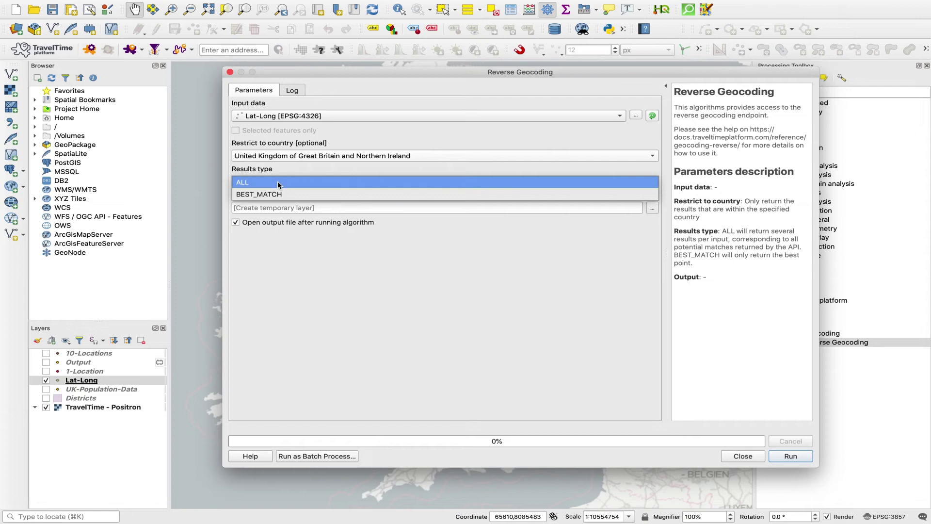
pyautogui.click(278, 182)
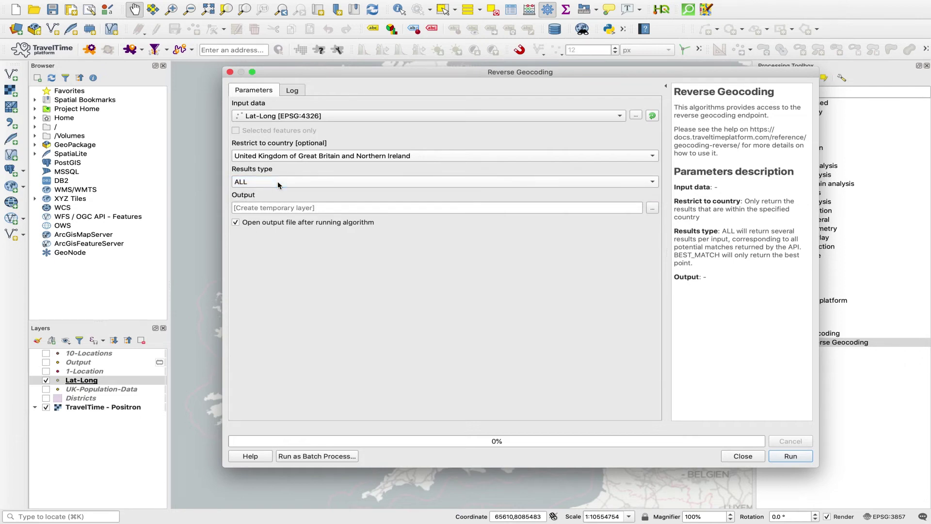
pyautogui.click(790, 456)
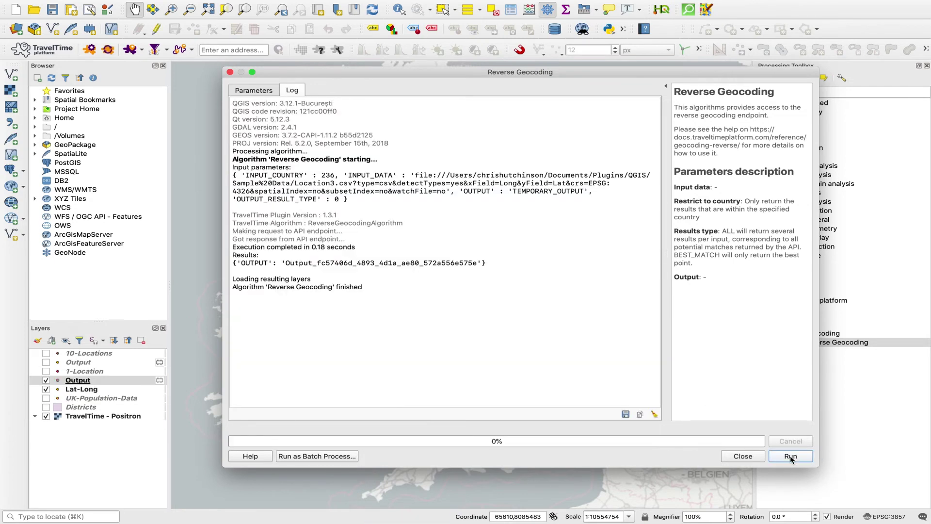
# Open the Output layer's attribute table and widen the geocoded_name and geocoded_label columns.
pyautogui.click(231, 72)
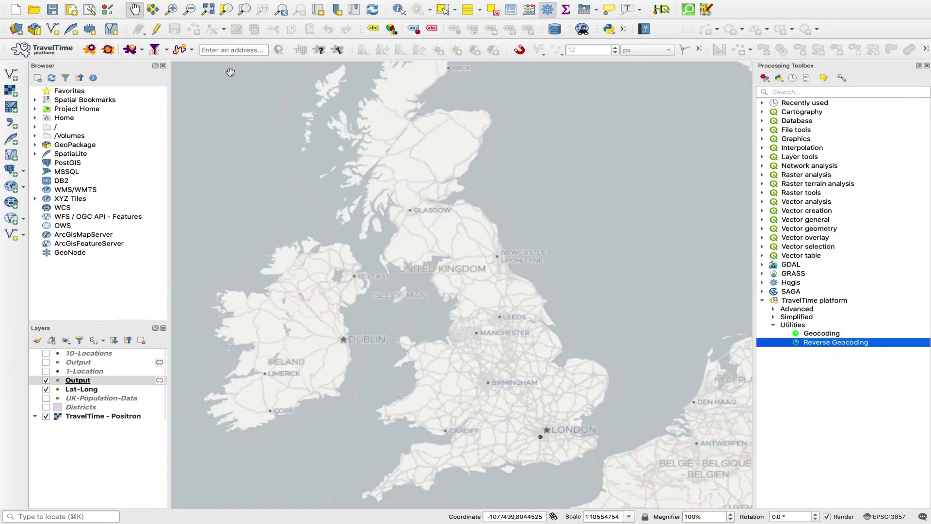
pyautogui.rightClick(82, 382)
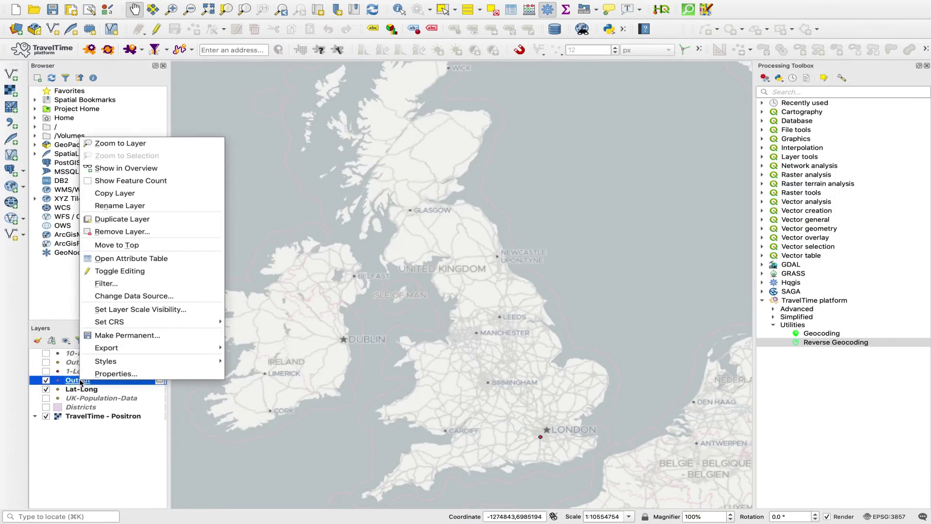
pyautogui.click(147, 259)
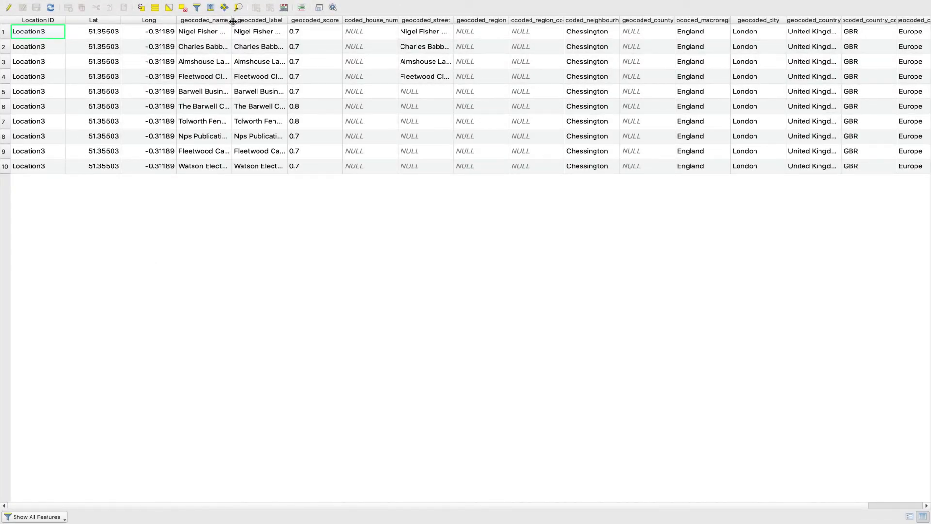
pyautogui.moveTo(231, 21); pyautogui.dragTo(332, 21)
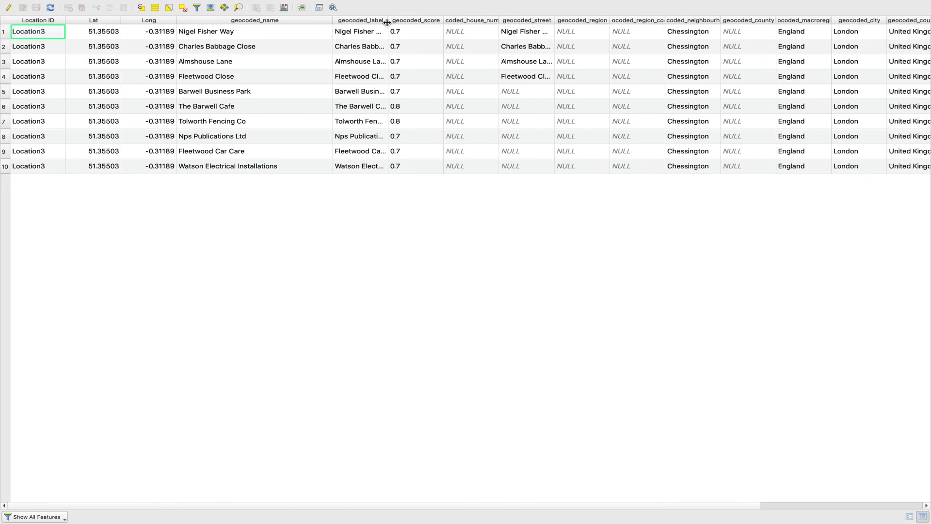
pyautogui.moveTo(403, 20); pyautogui.dragTo(585, 21)
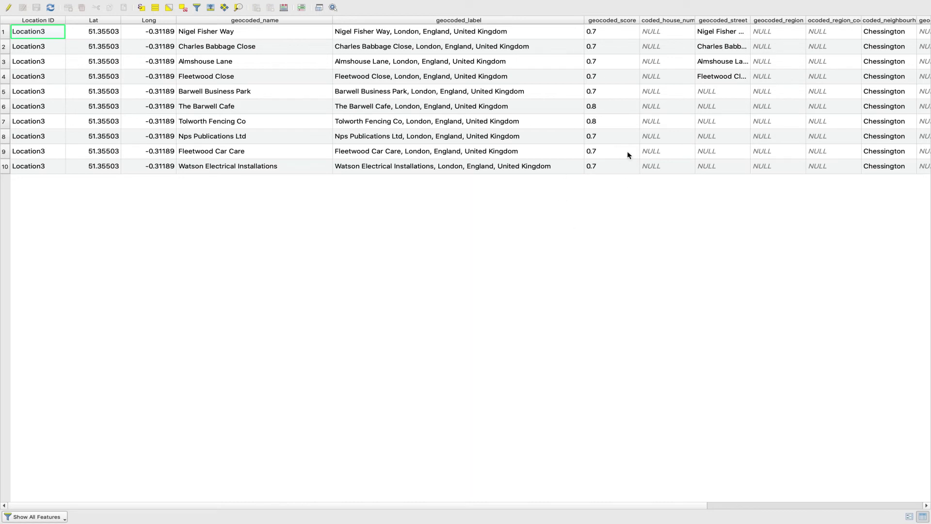
# Note The Barwell Cafe's 0.8 score, widen street and neighbourhood columns, then return to the map.
pyautogui.click(599, 109)
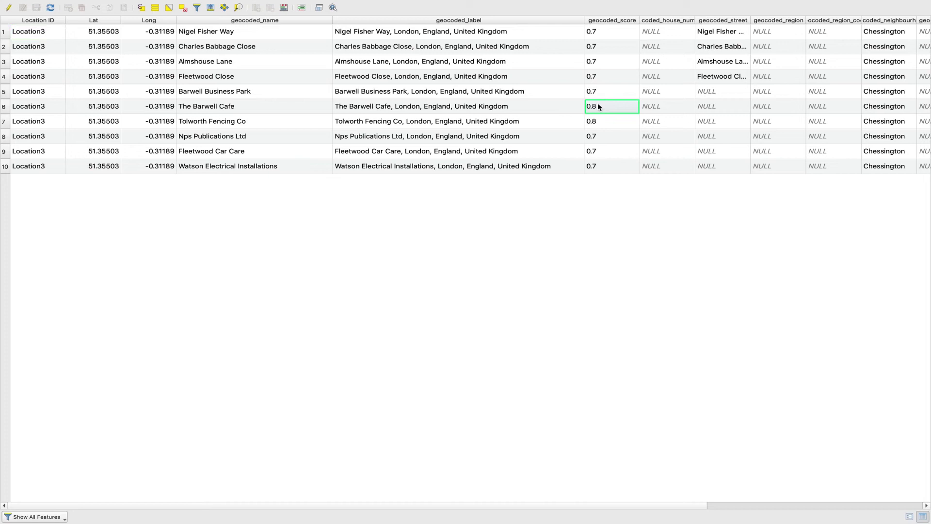
pyautogui.click(224, 107)
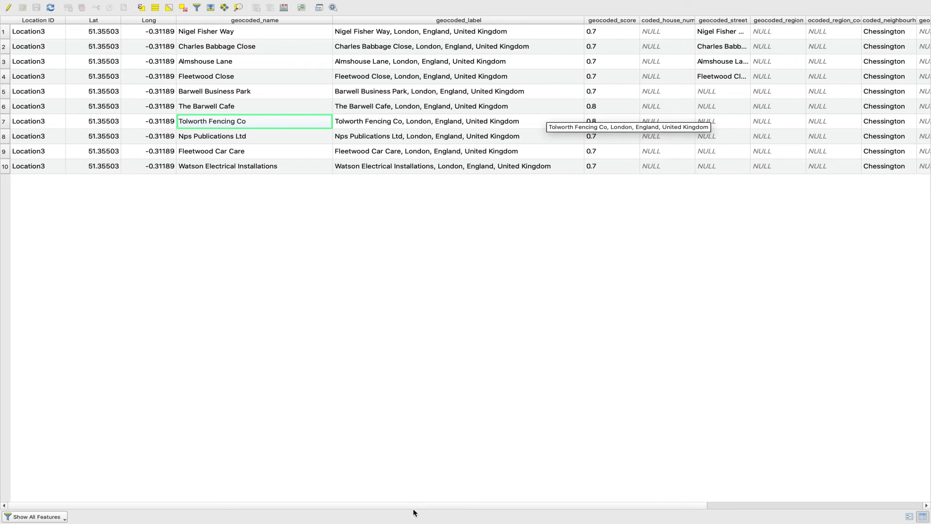
pyautogui.moveTo(420, 506); pyautogui.dragTo(771, 499)
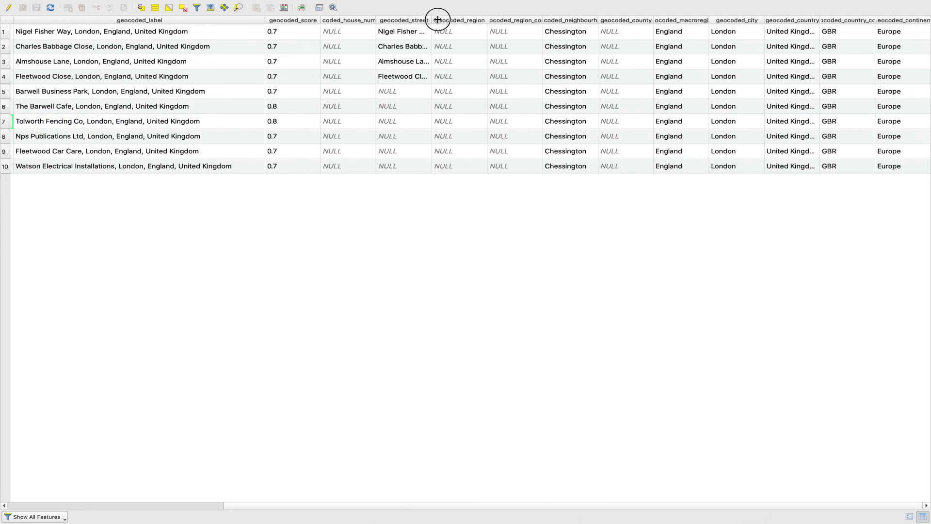
pyautogui.moveTo(431, 19); pyautogui.dragTo(546, 19)
pyautogui.moveTo(711, 19); pyautogui.dragTo(802, 20)
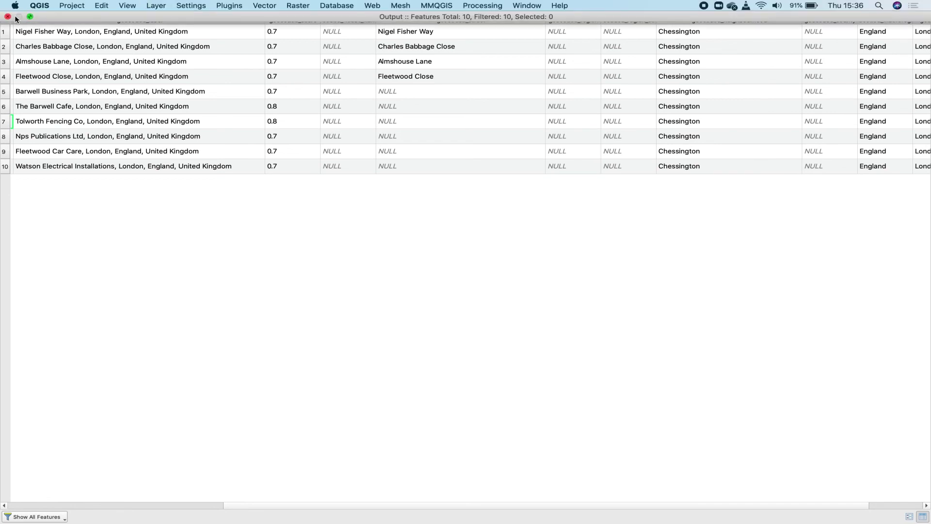
pyautogui.click(10, 20)
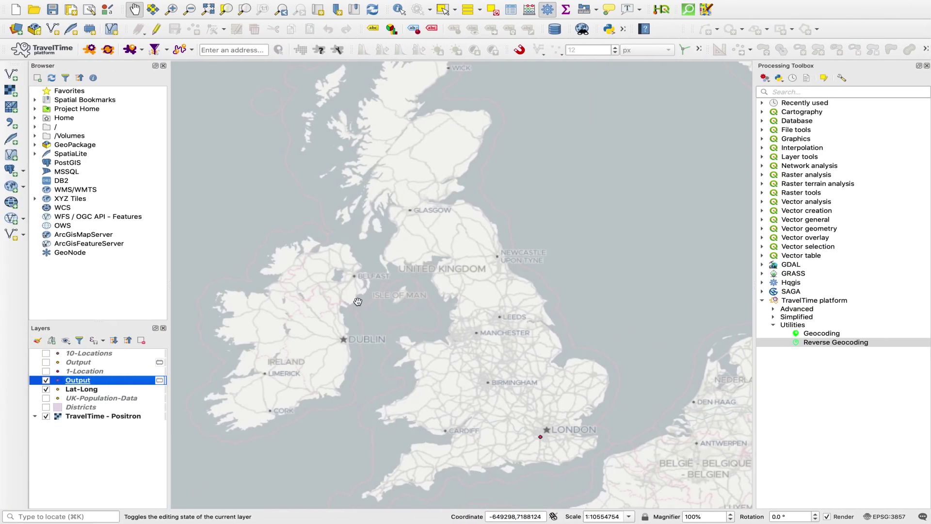